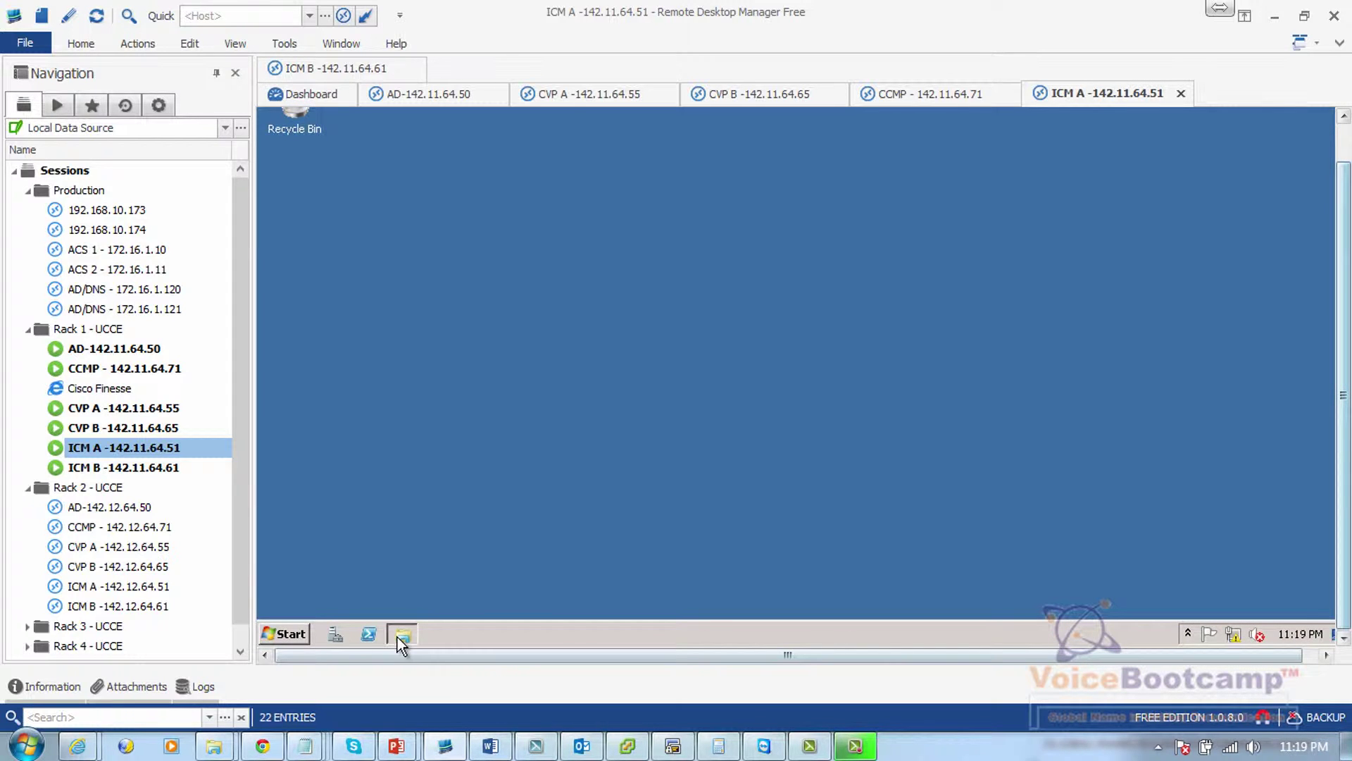
- Open Windows Explorer on the remote server, maximize it, and widen the folder tree
click(398, 636)
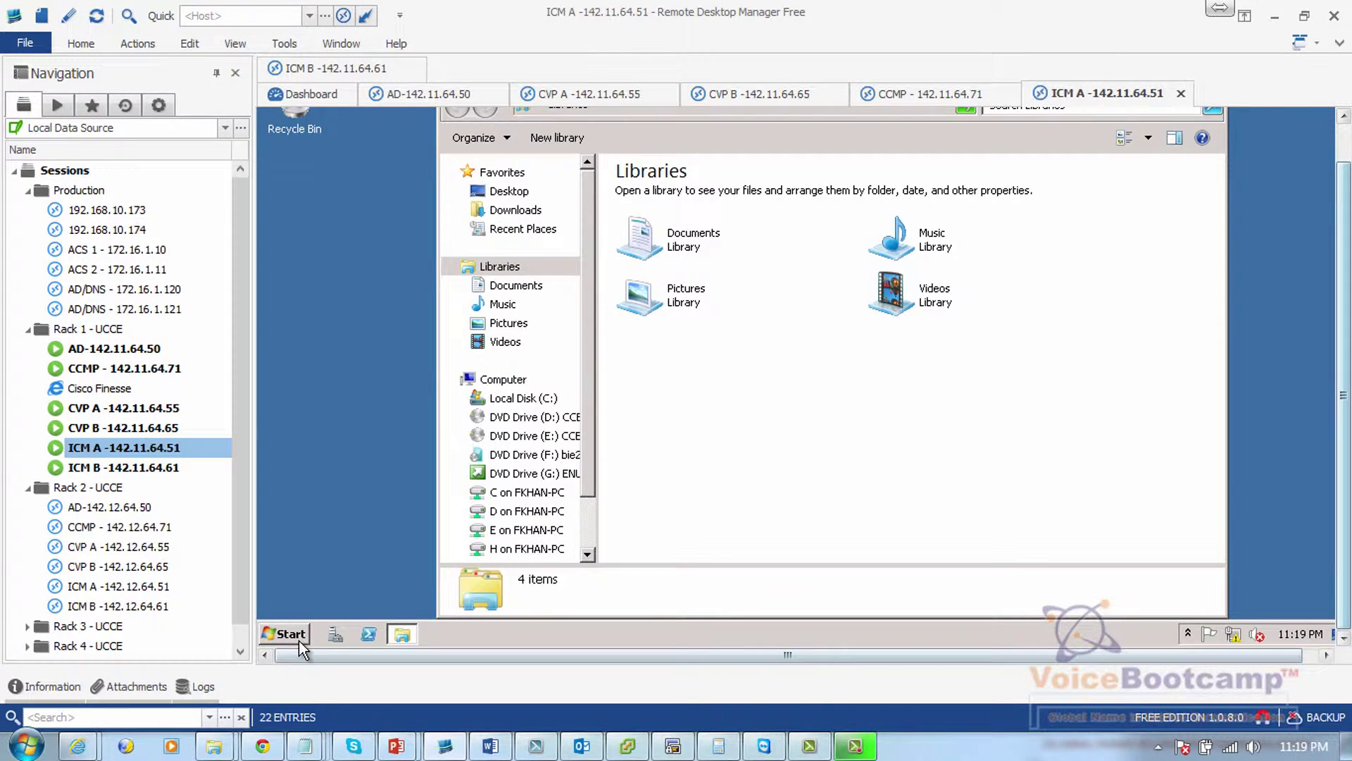
click(289, 636)
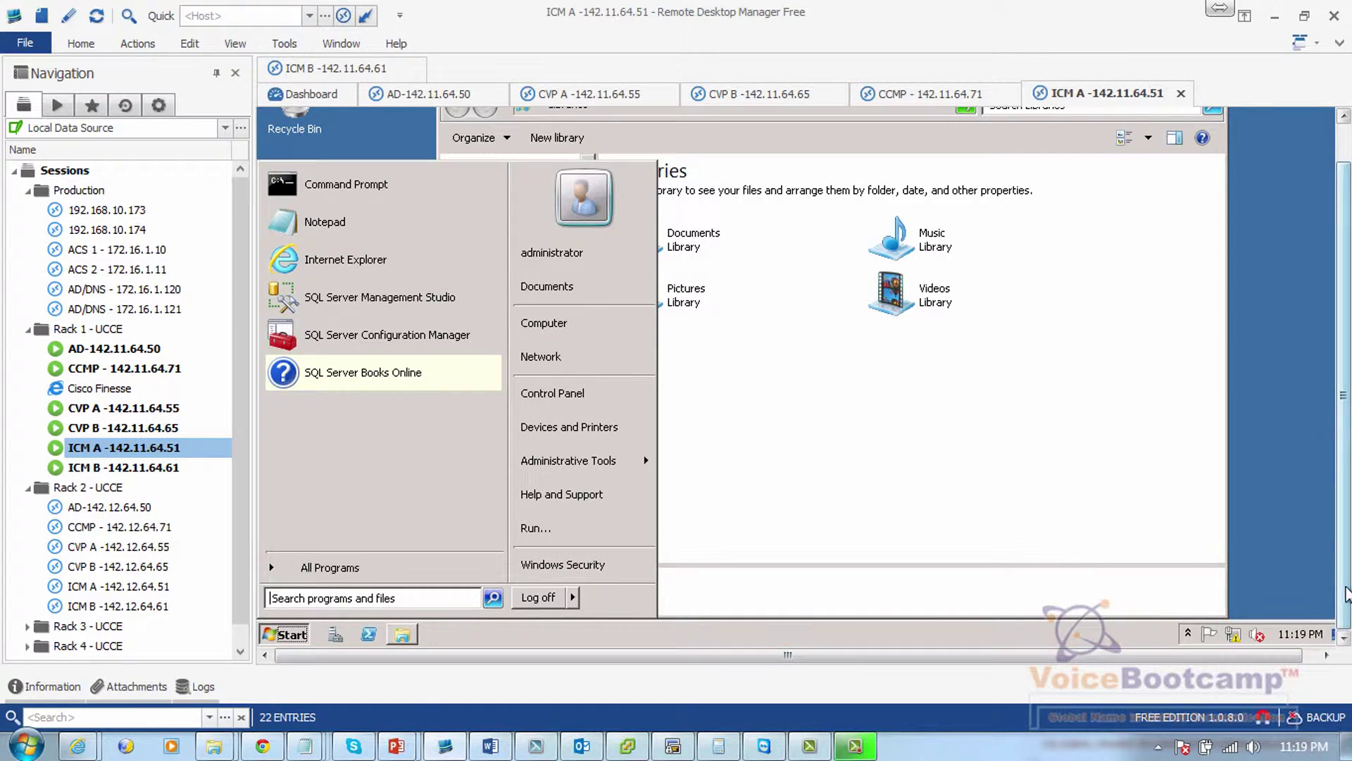
scroll(1346, 595, up, 2)
click(1097, 504)
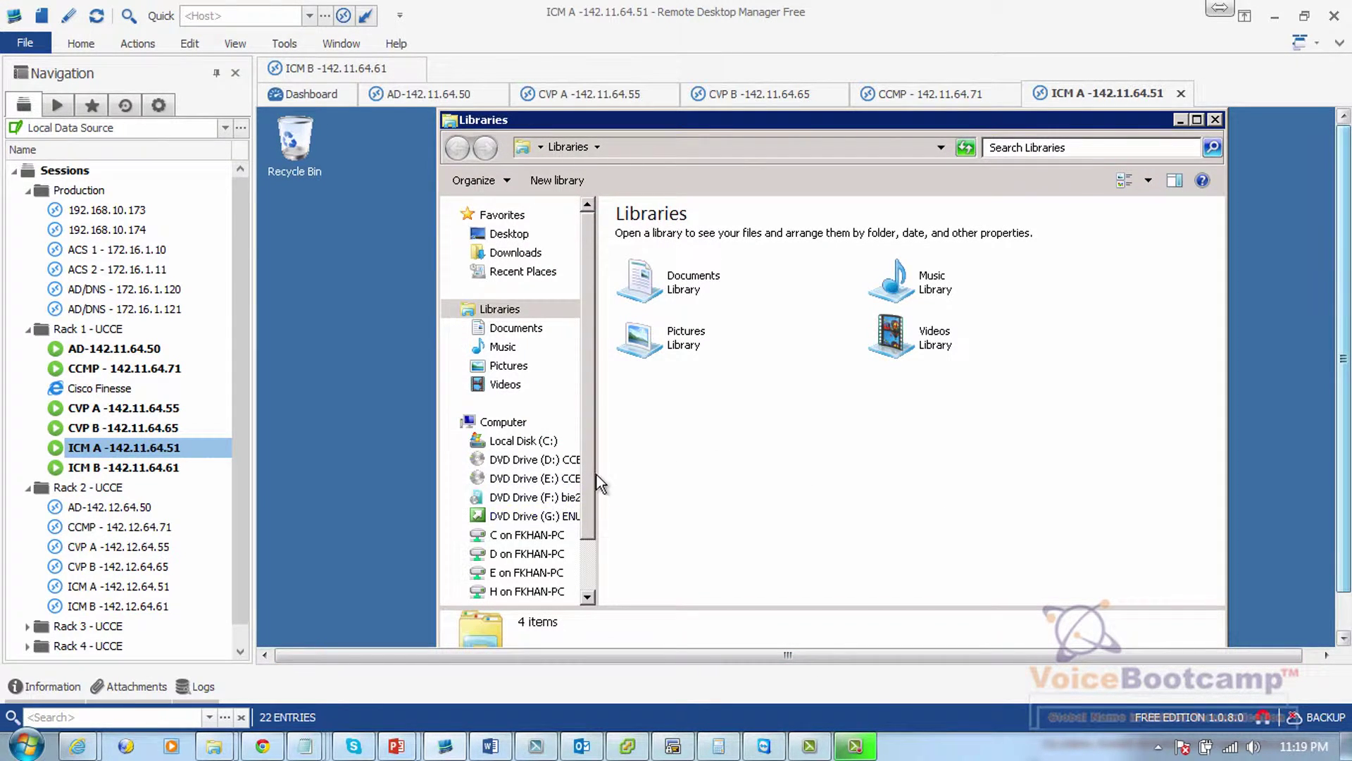
double_click(619, 121)
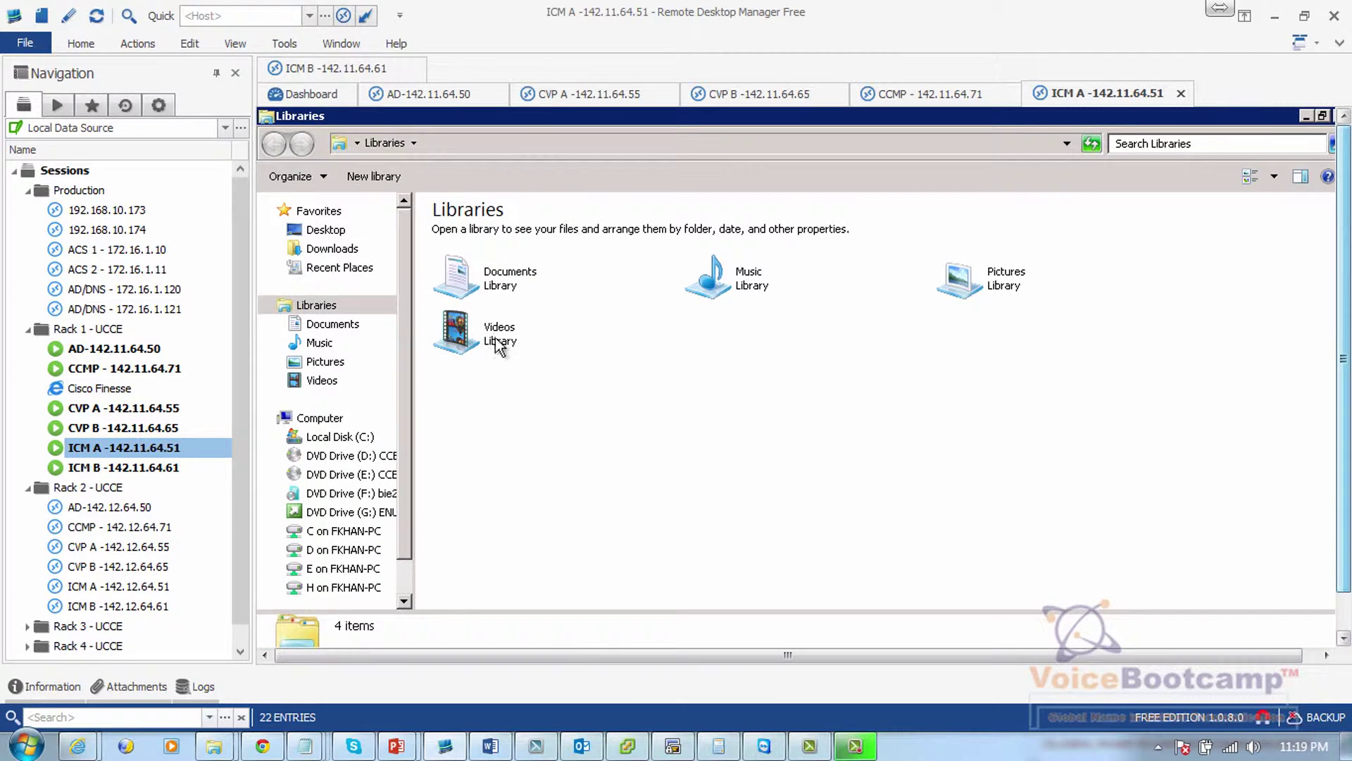
drag(414, 394, 508, 414)
- Open ICM-CCE-CCHInstaller on DVD Drive (D:) CCEInst1051 and run setup
click(405, 457)
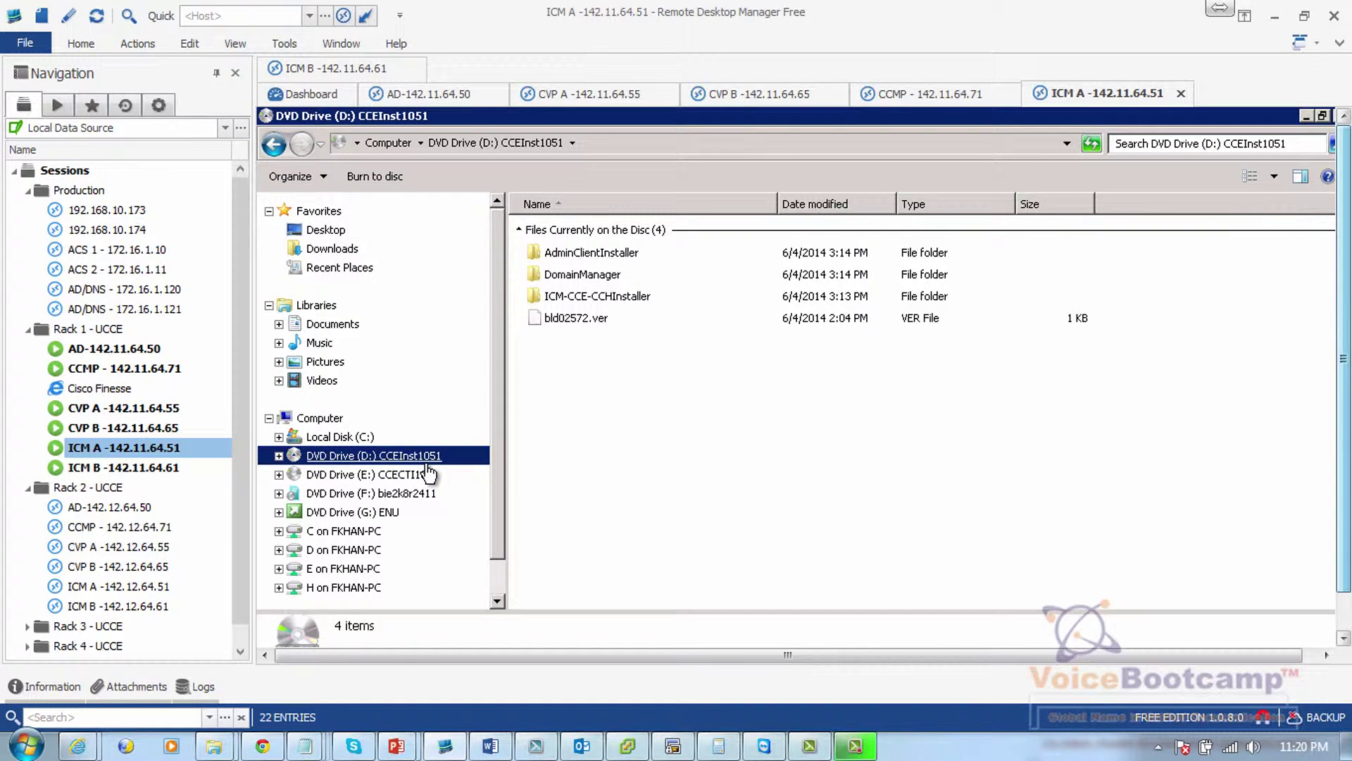
click(644, 393)
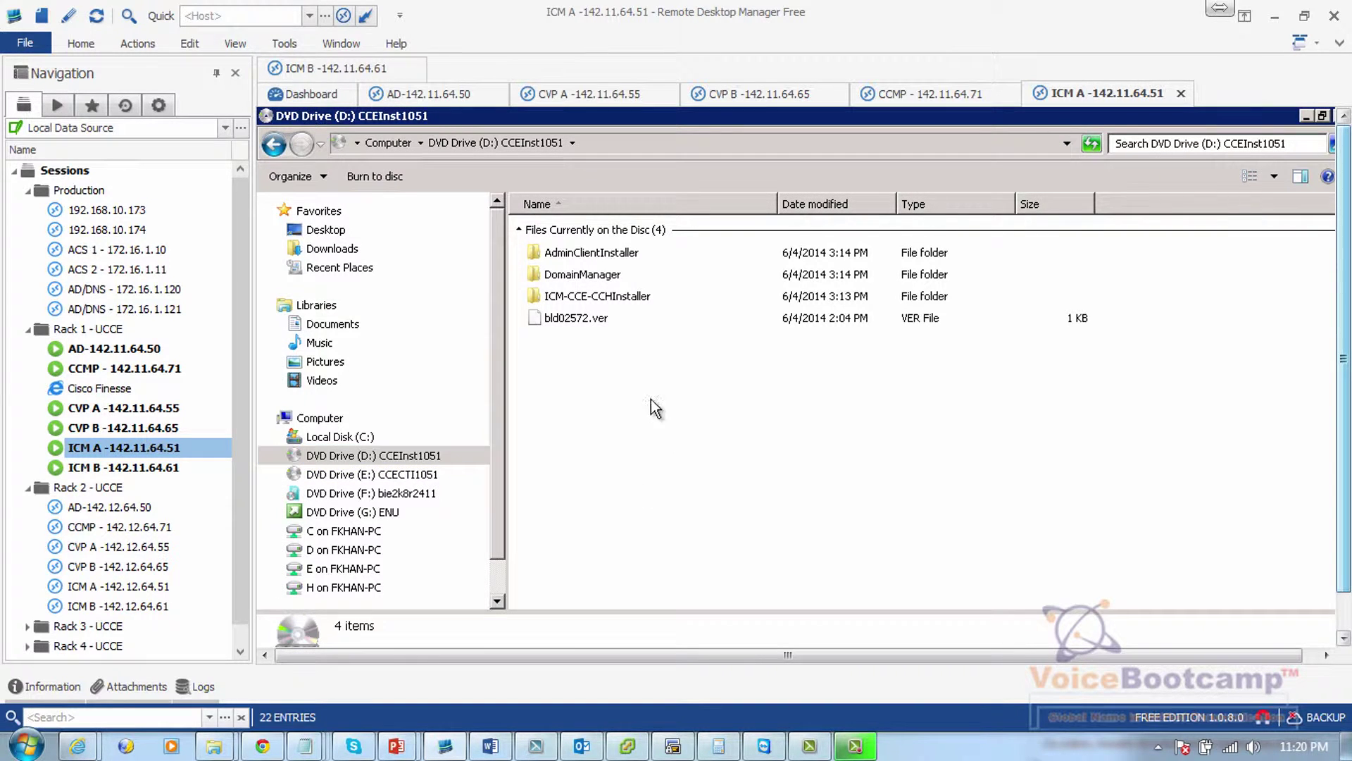
click(564, 299)
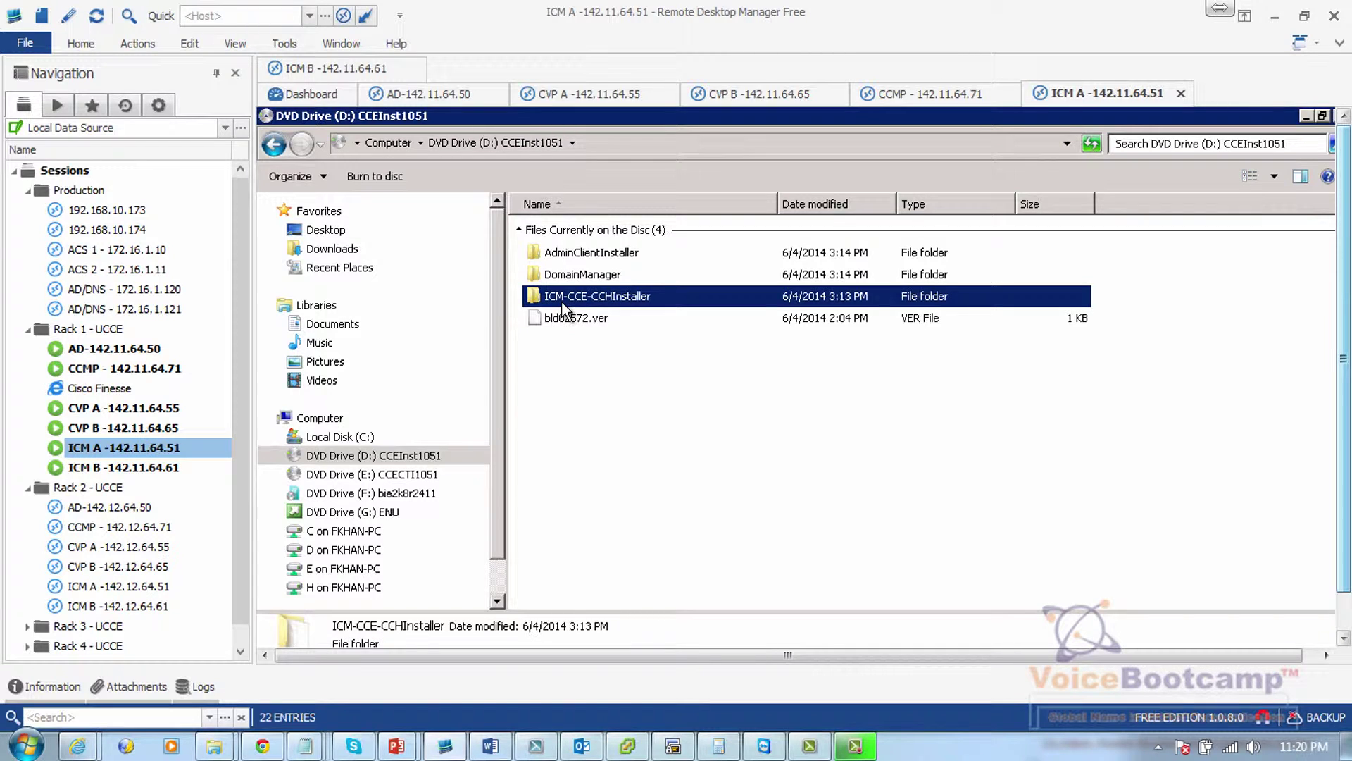
double_click(561, 302)
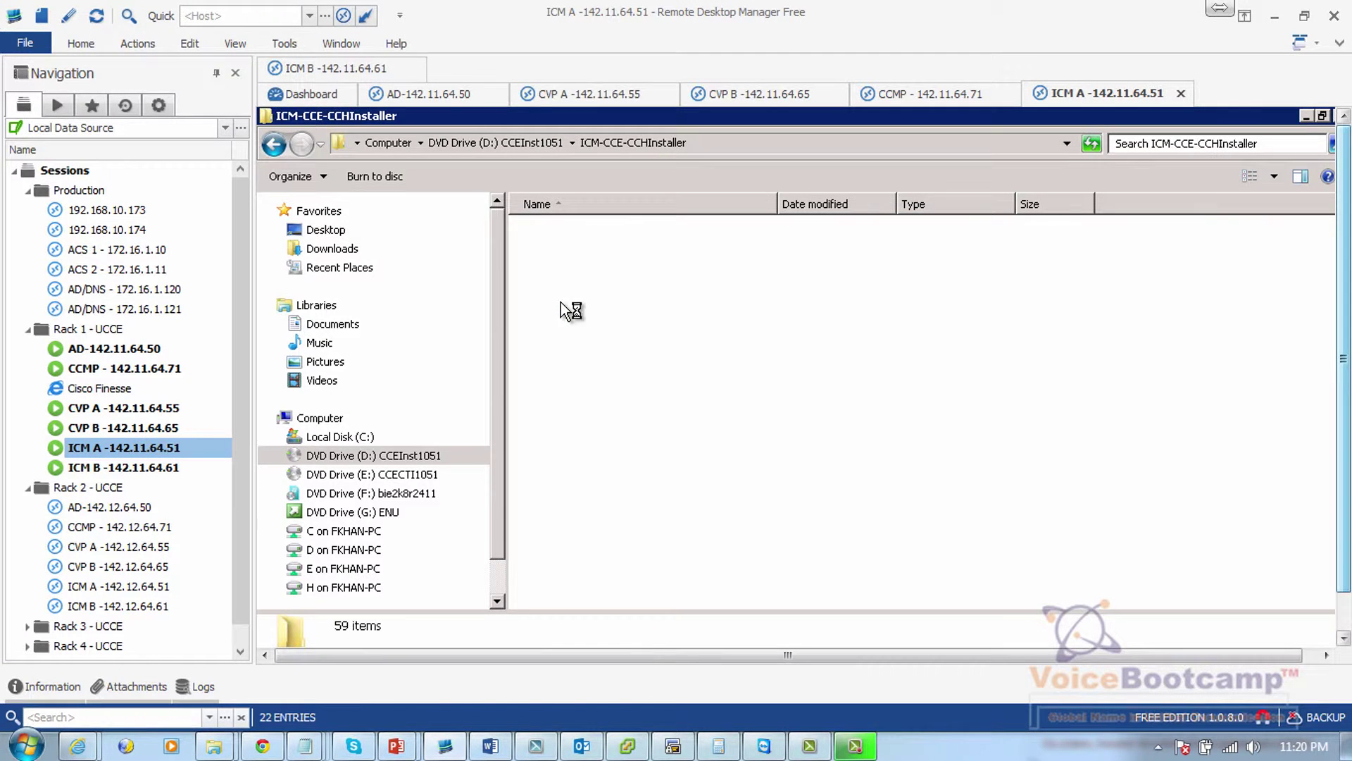
click(1327, 655)
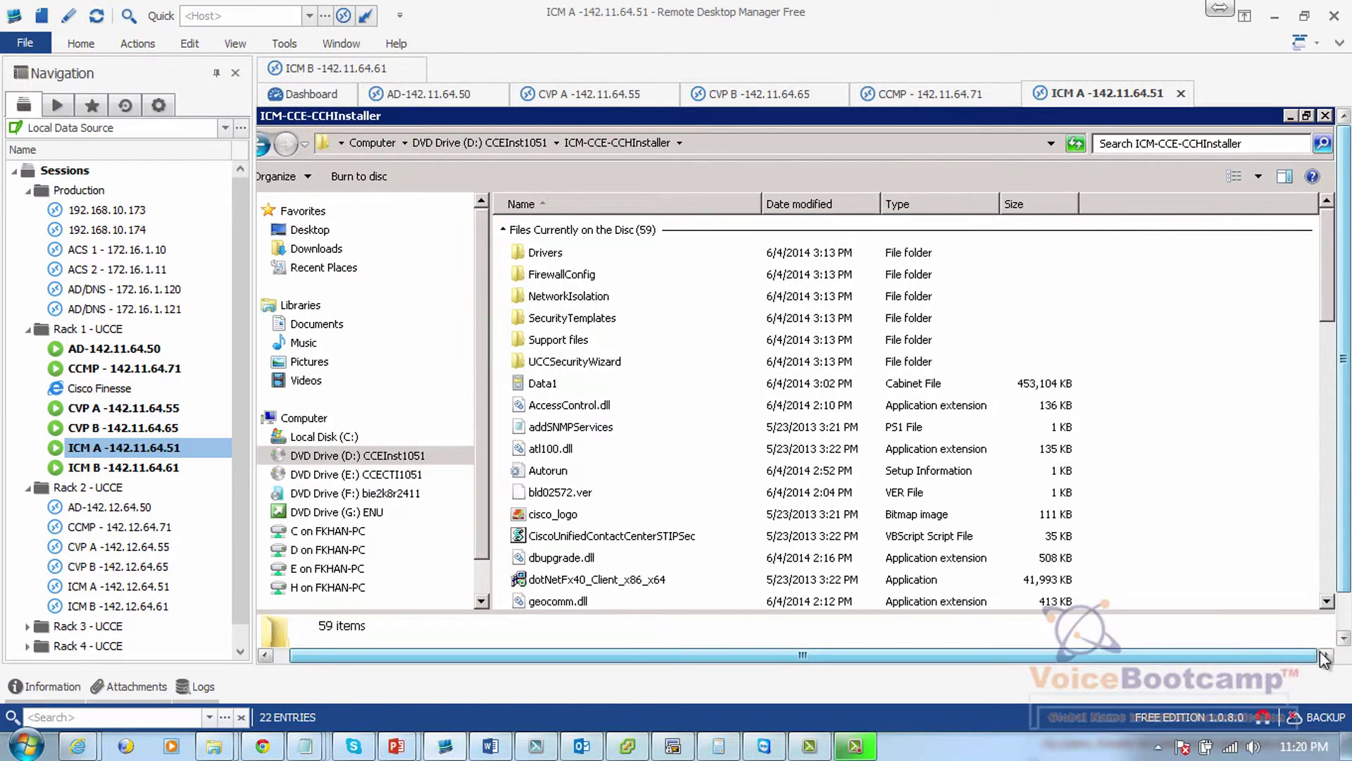
click(1331, 581)
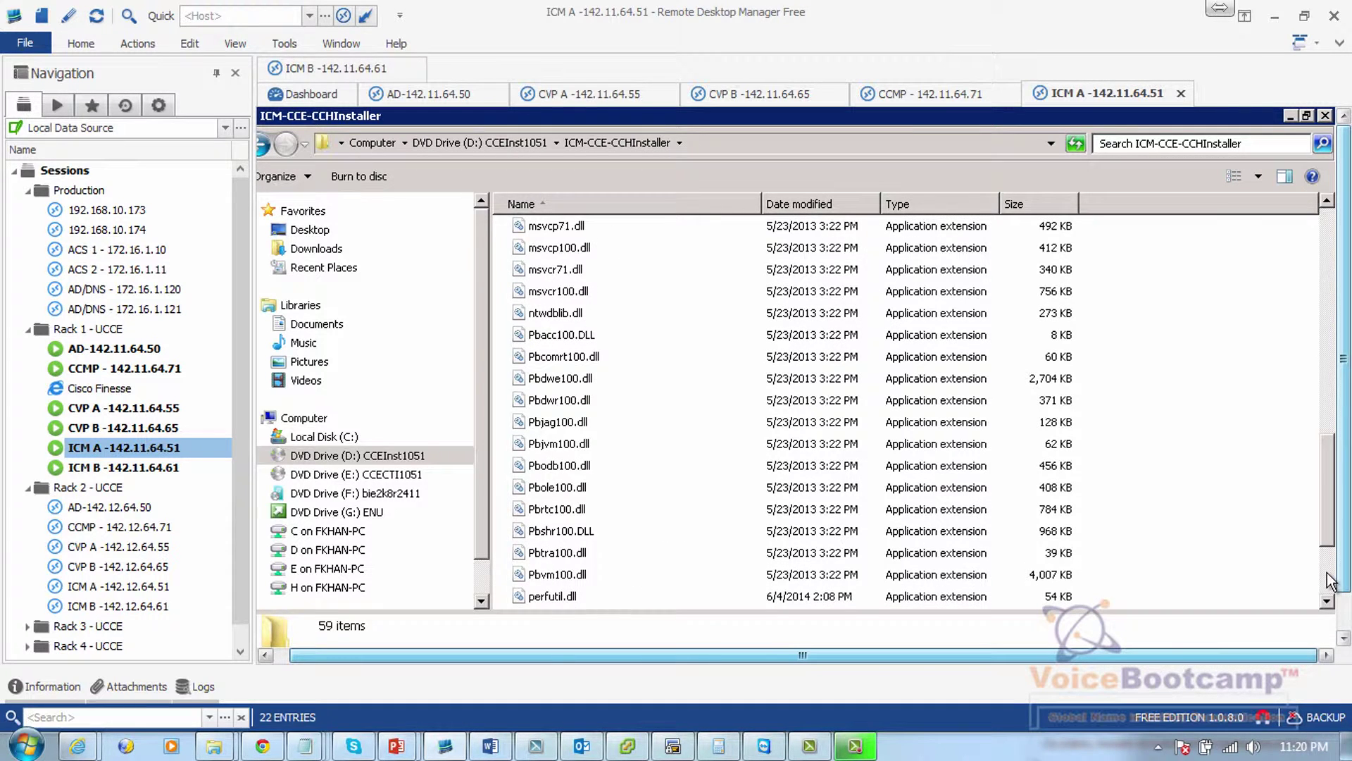
click(1329, 580)
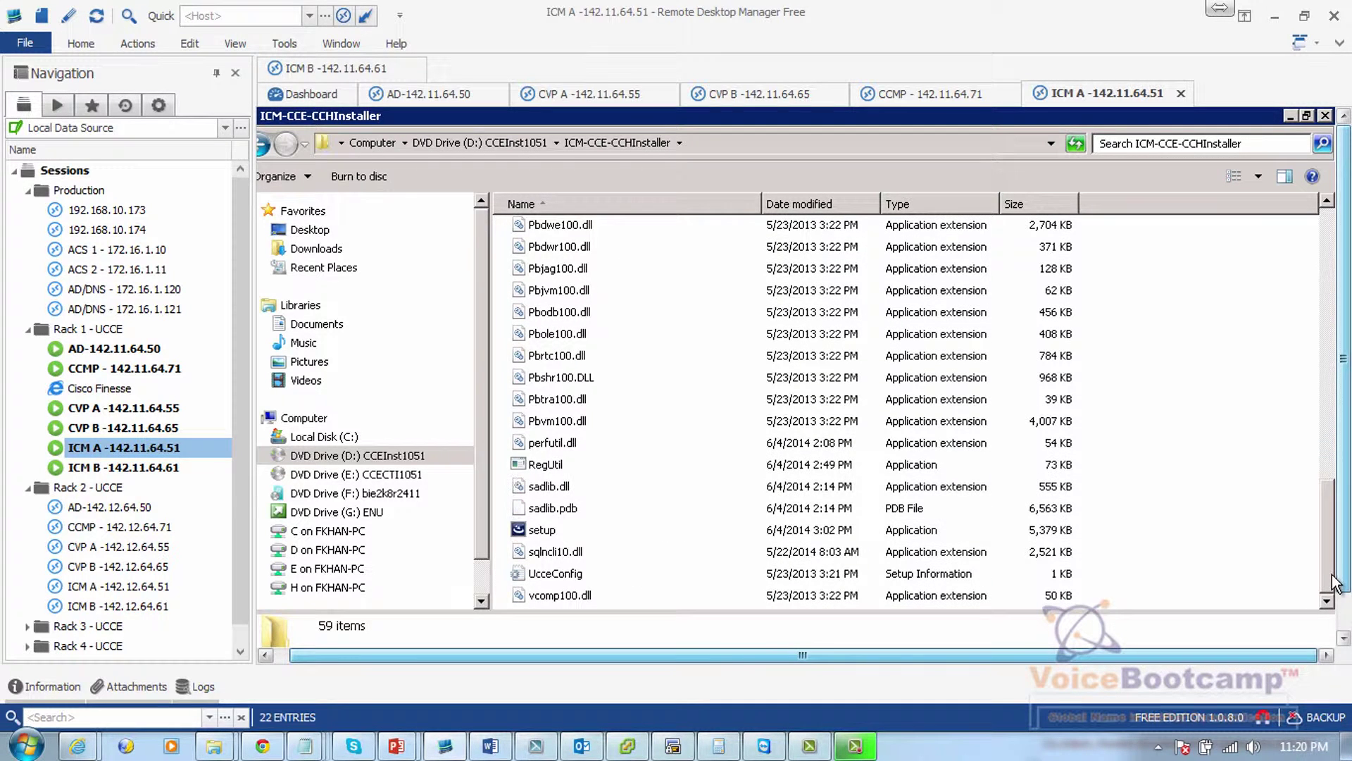
click(534, 532)
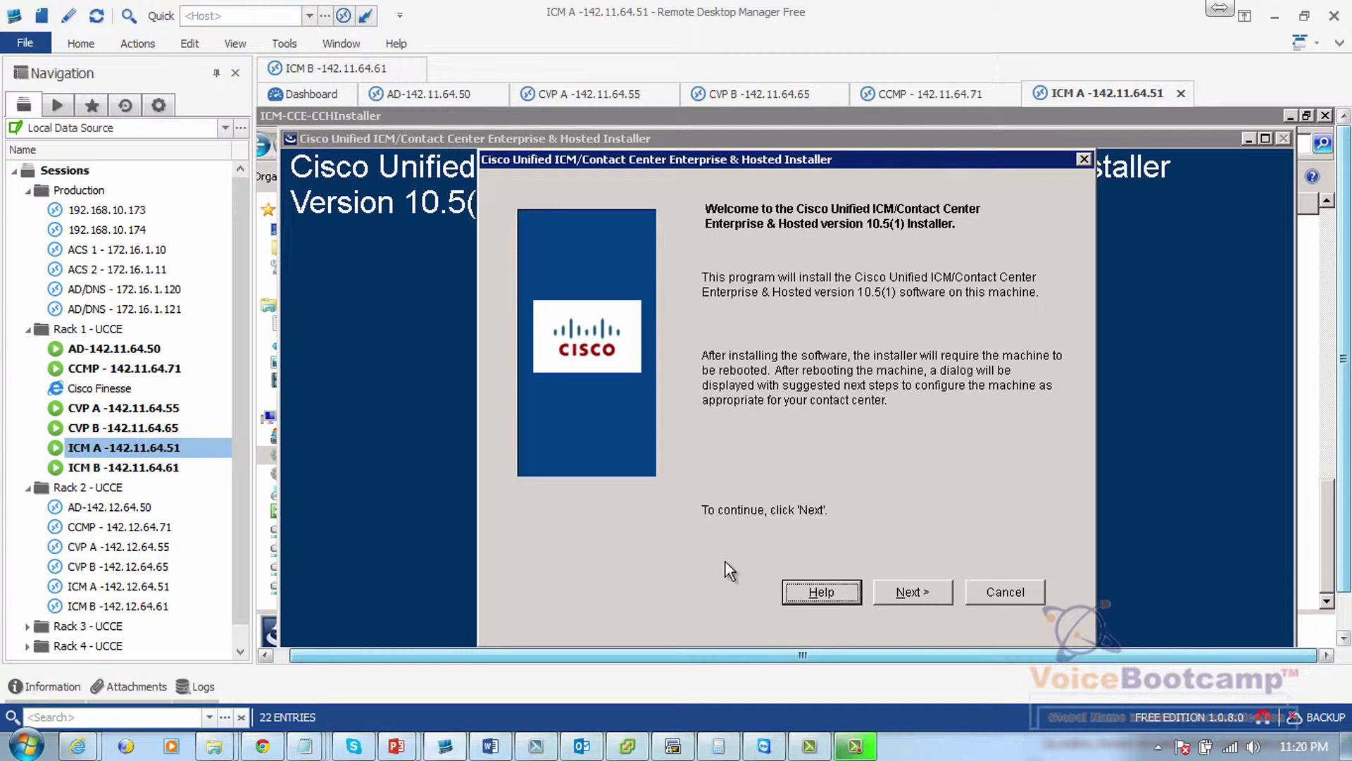
- Move past the ICM/CCE 10.5(1) installer welcome screen to the system check results
click(913, 592)
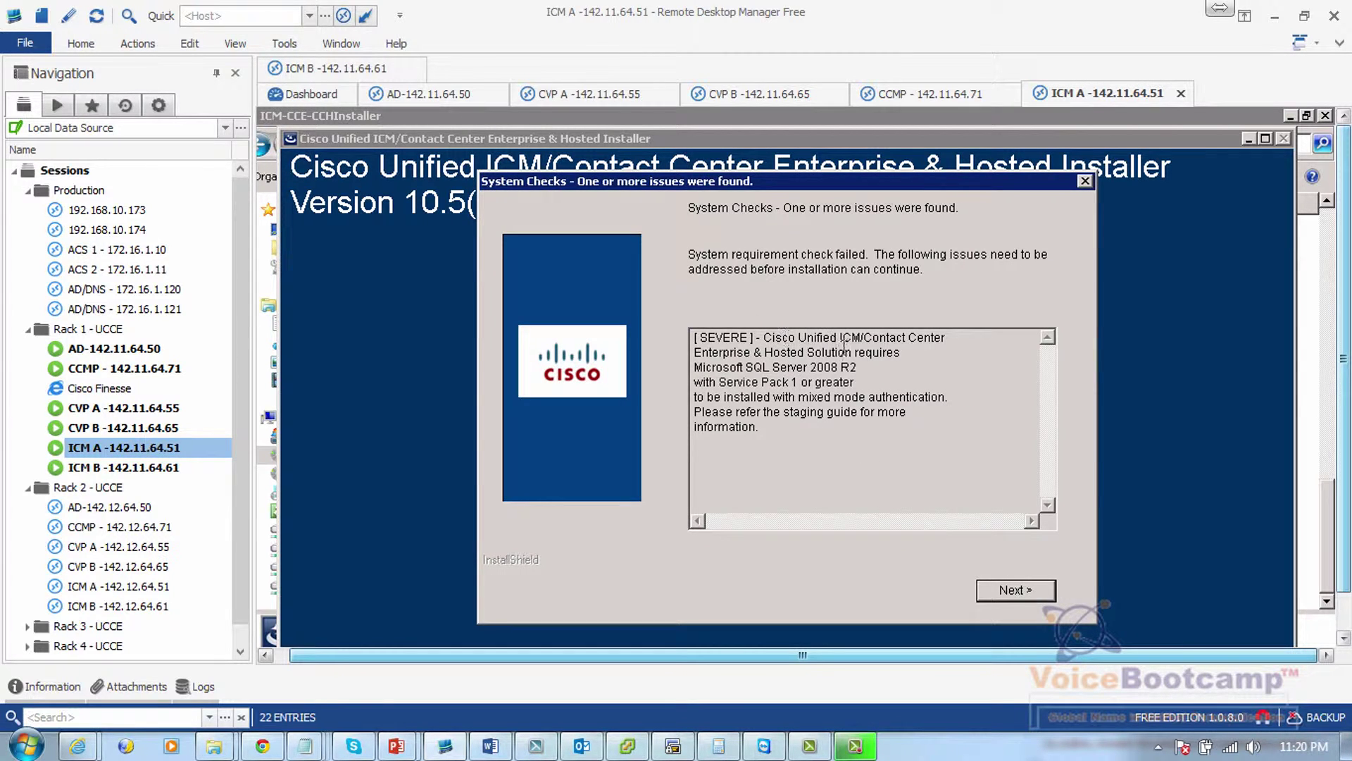
- Highlight the SEVERE message's SQL Server 2008 R2 Service Pack 1 mixed-mode requirement
drag(867, 367, 731, 367)
drag(731, 366, 706, 366)
drag(856, 382, 933, 406)
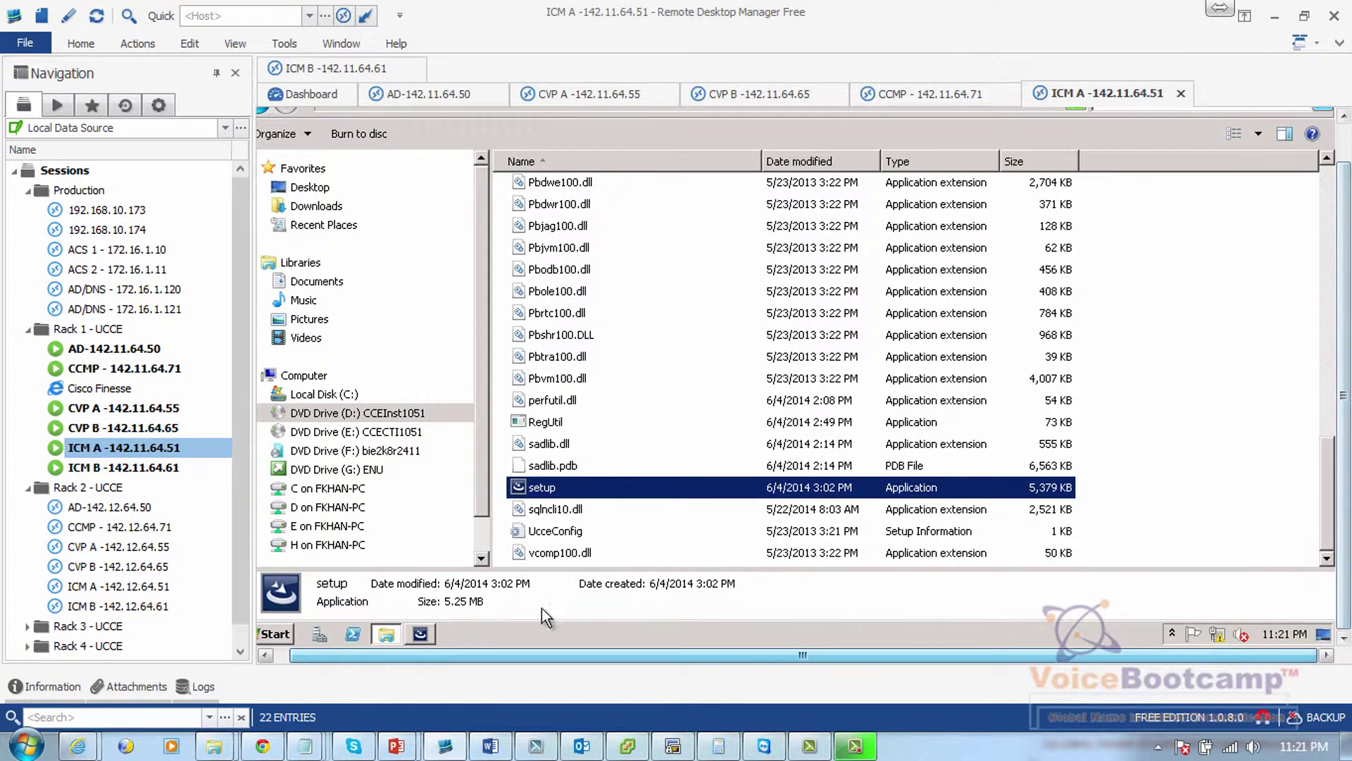
- Launch SQL Server Management Studio from Microsoft SQL Server 2008 R2 and connect to POD1ICMA
click(275, 634)
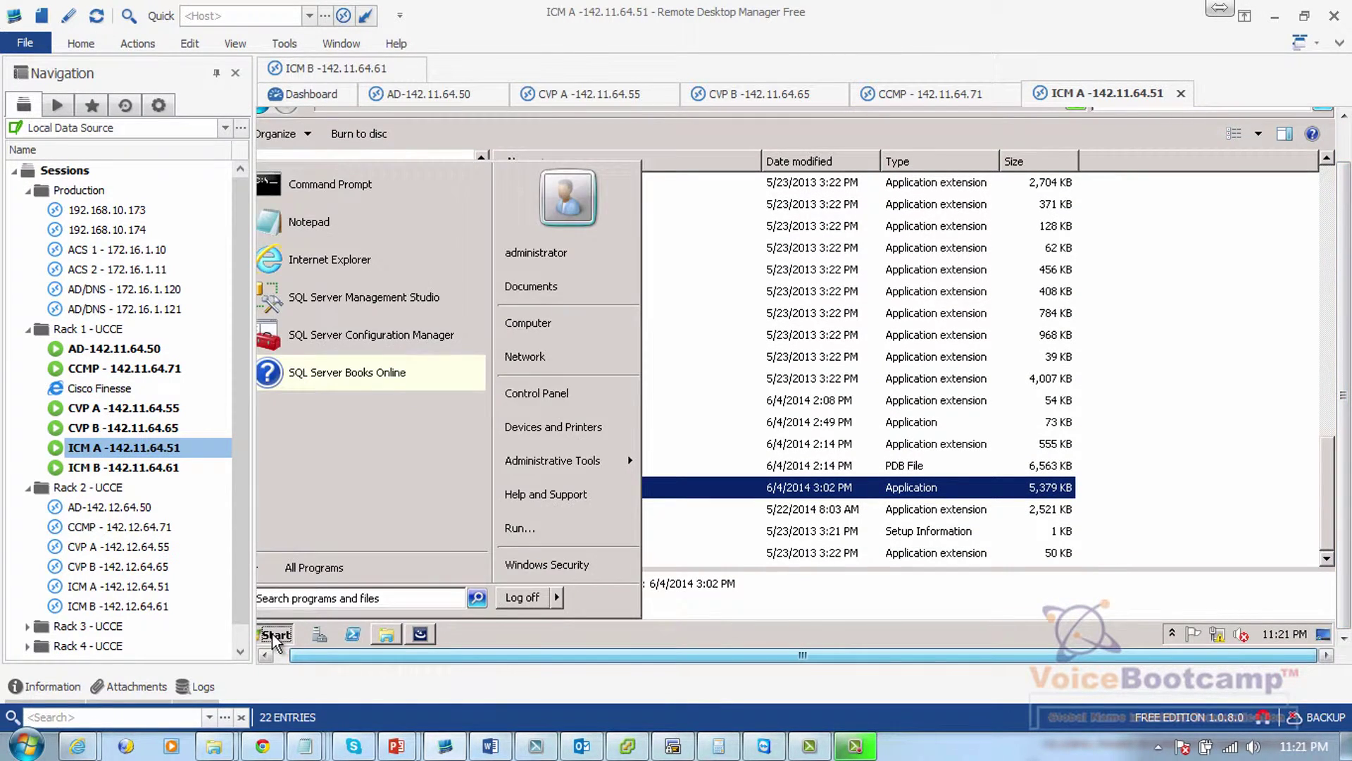
click(471, 567)
click(416, 279)
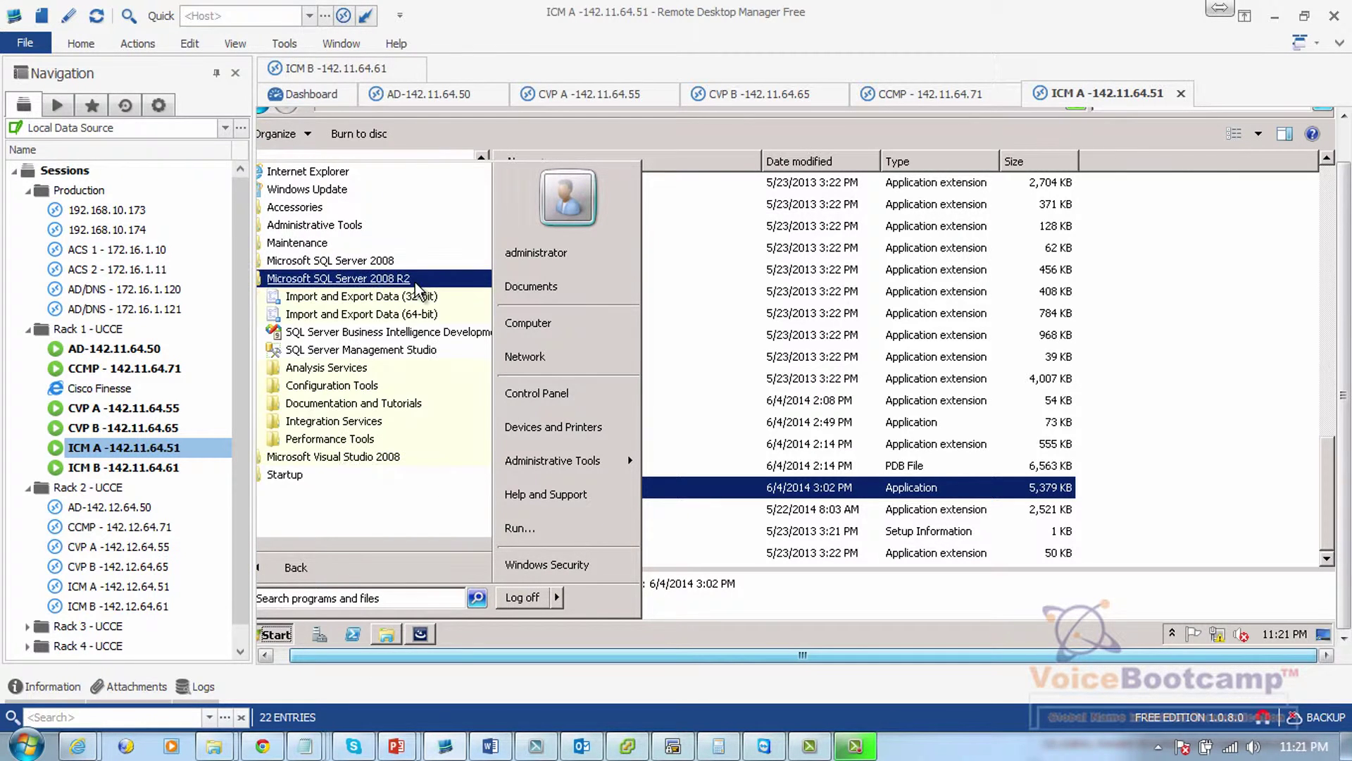
click(412, 350)
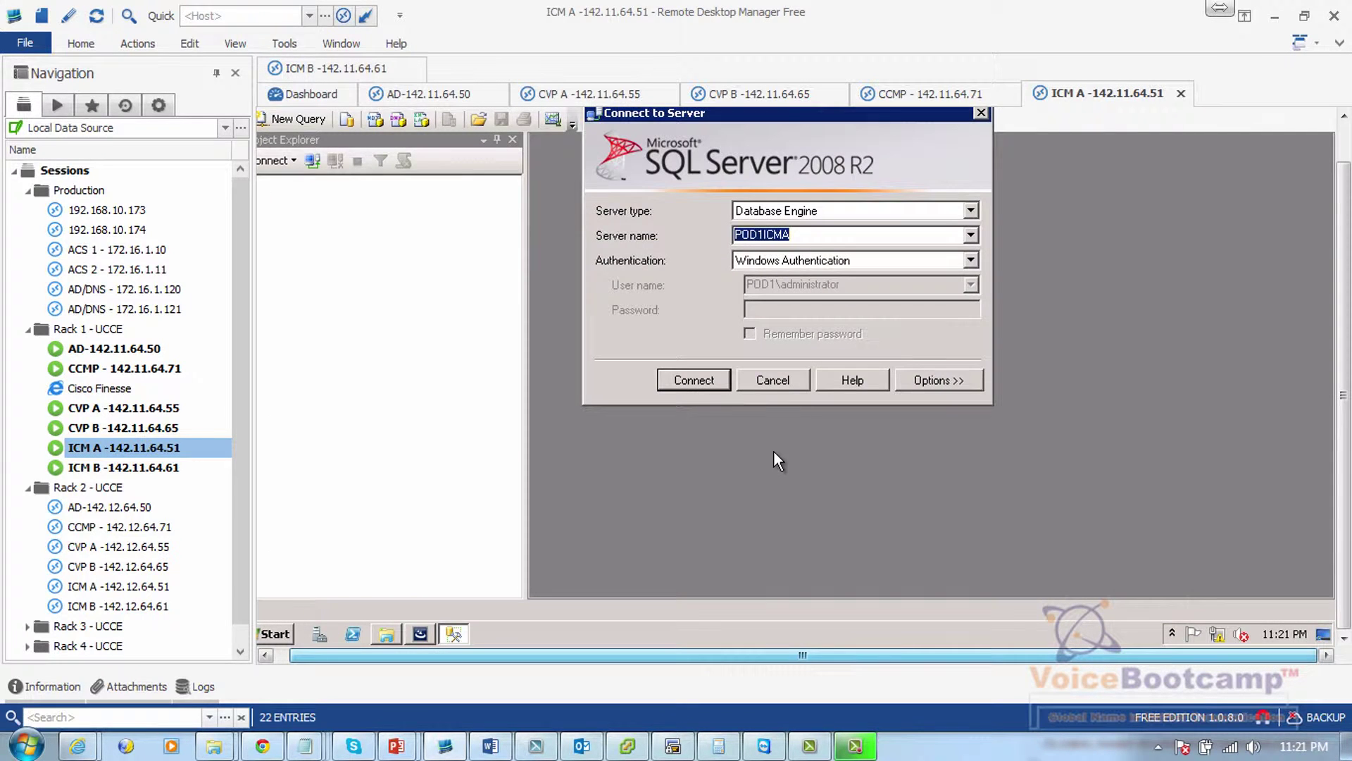
click(685, 384)
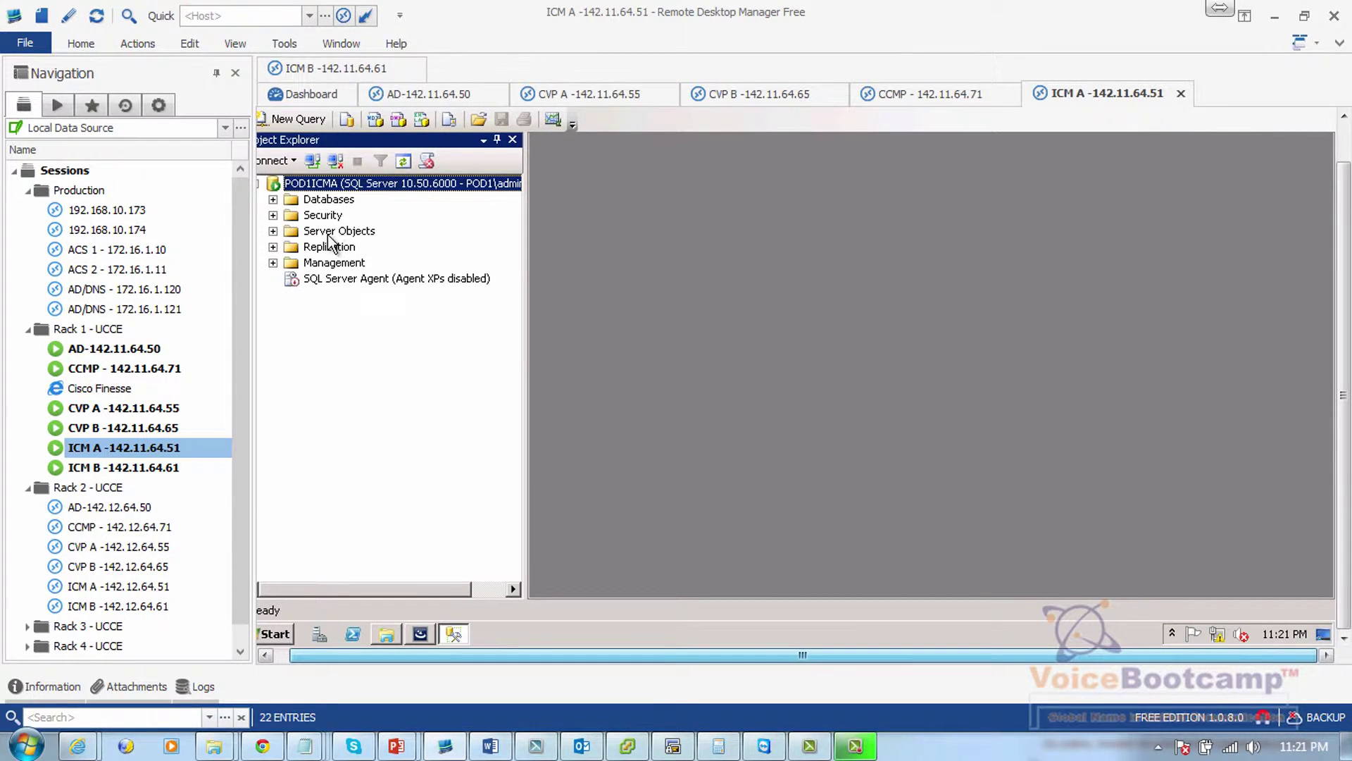
- Expand Security > Logins and open the sa login's properties
double_click(326, 217)
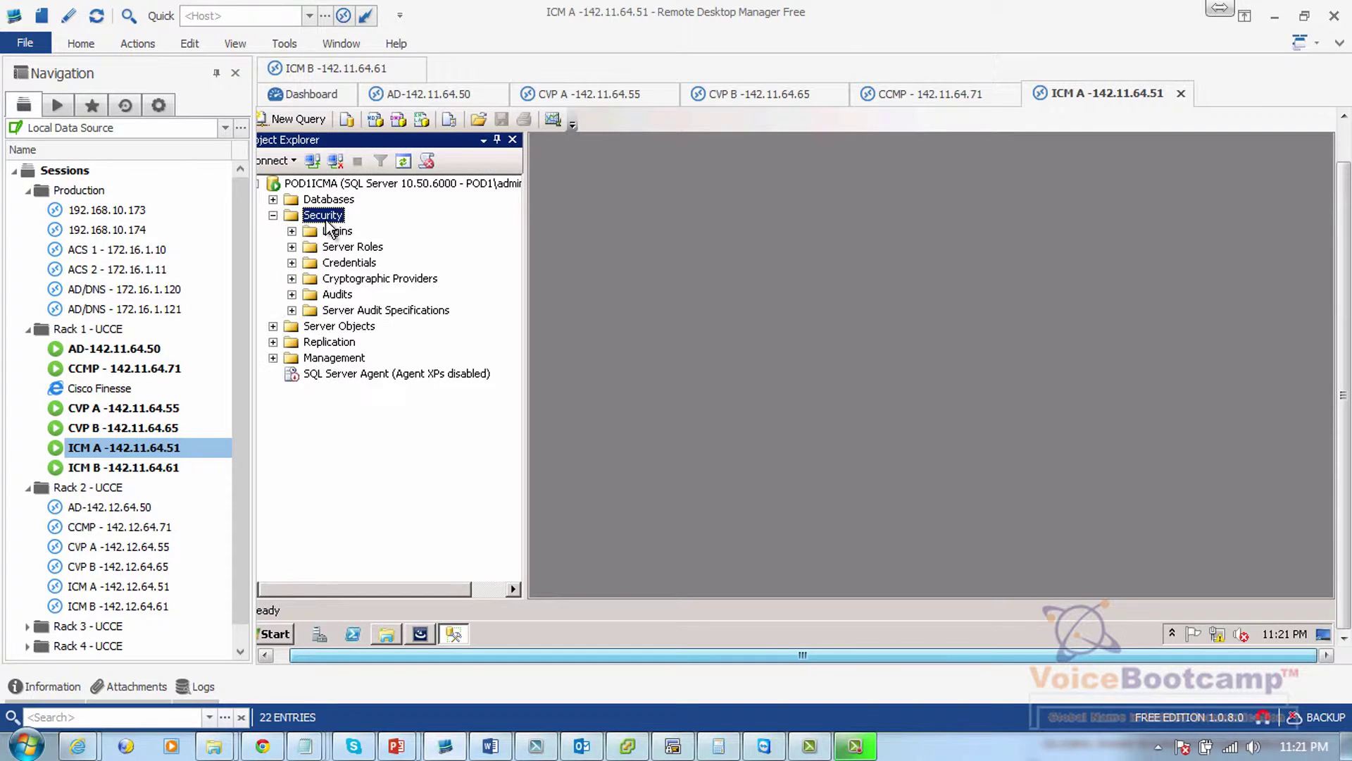
double_click(339, 234)
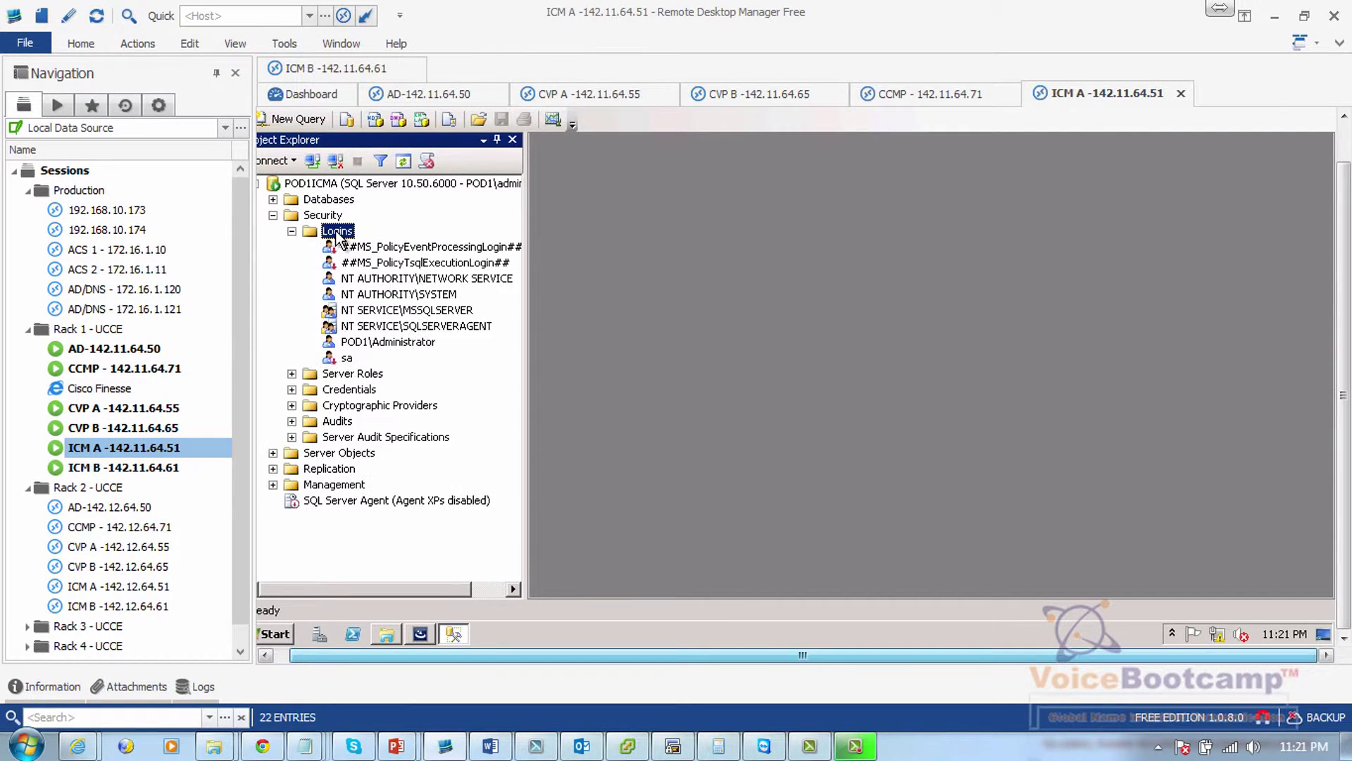
click(346, 358)
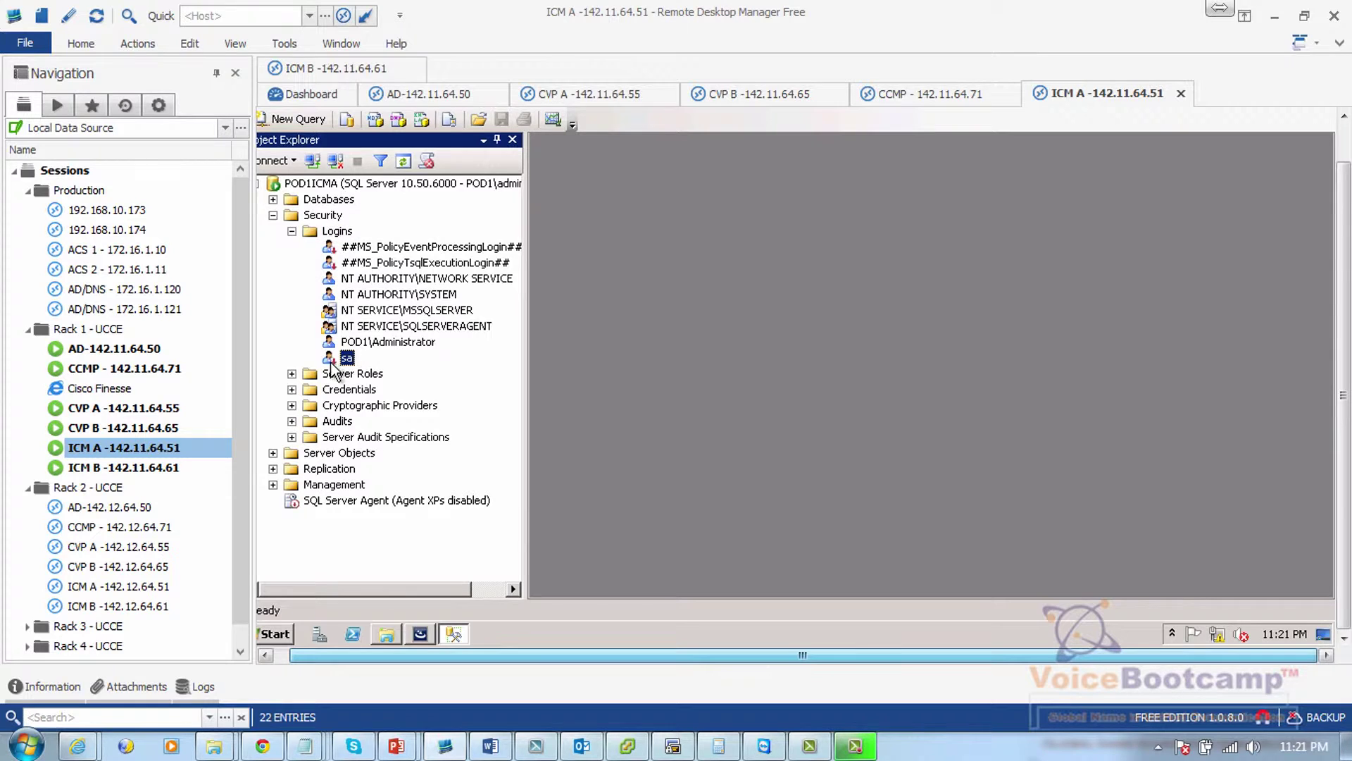
double_click(346, 359)
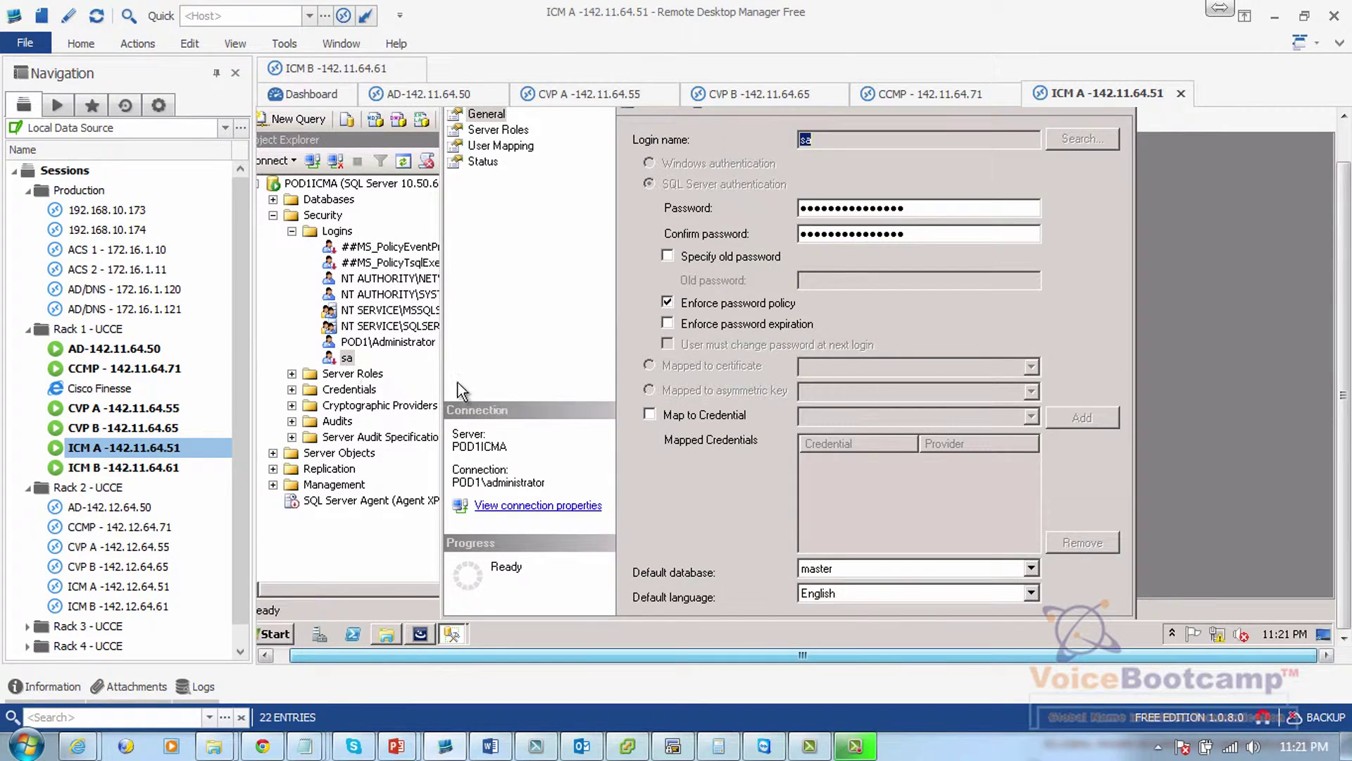
- Close the dialog, check the sa login's context menu, then reopen its Login Properties
key(Escape)
right_click(335, 359)
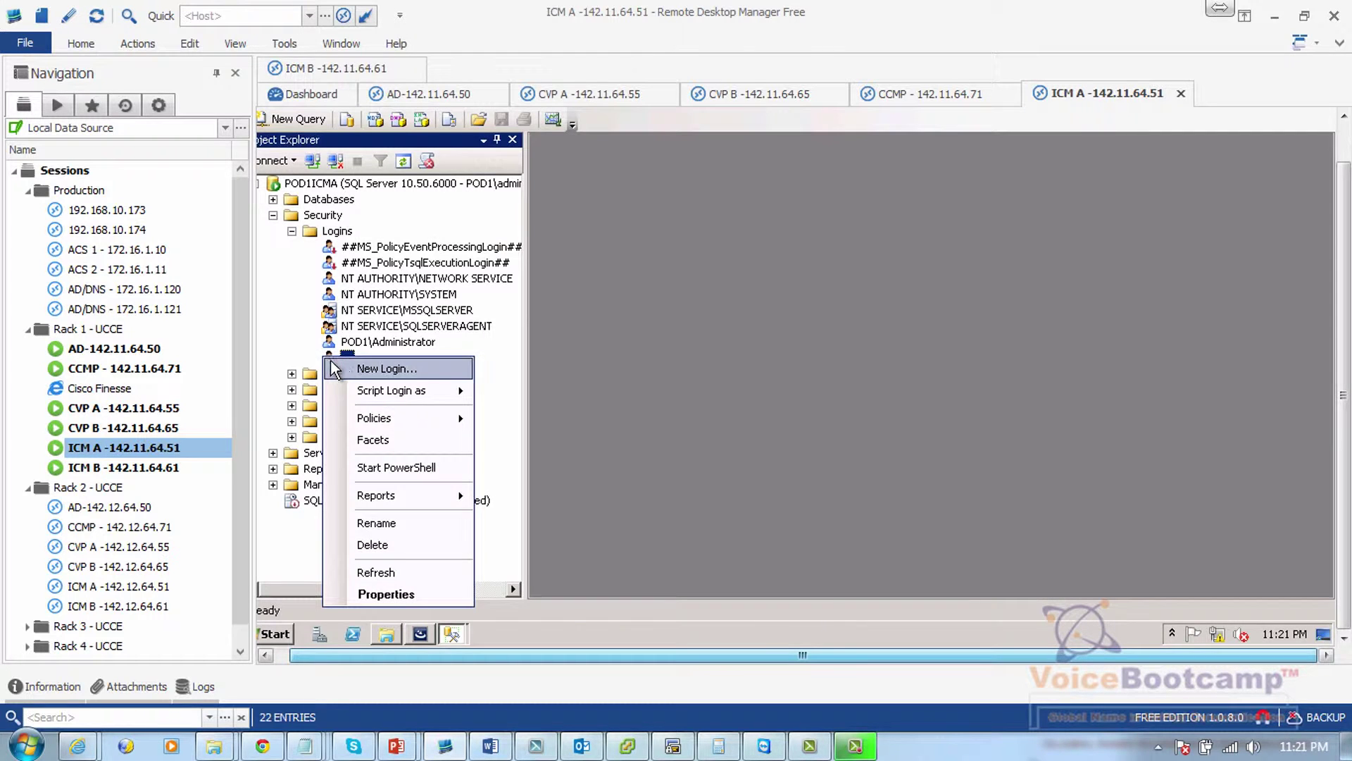
click(342, 360)
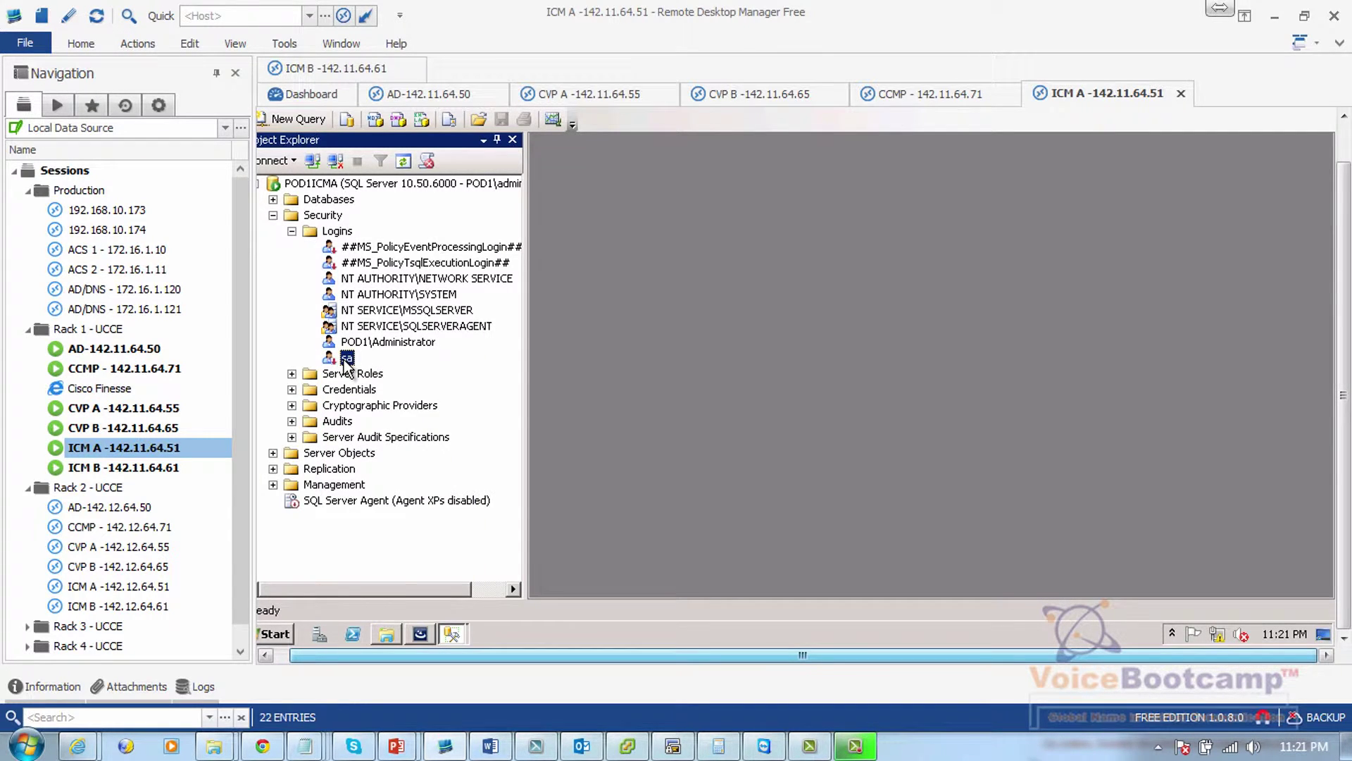
right_click(344, 358)
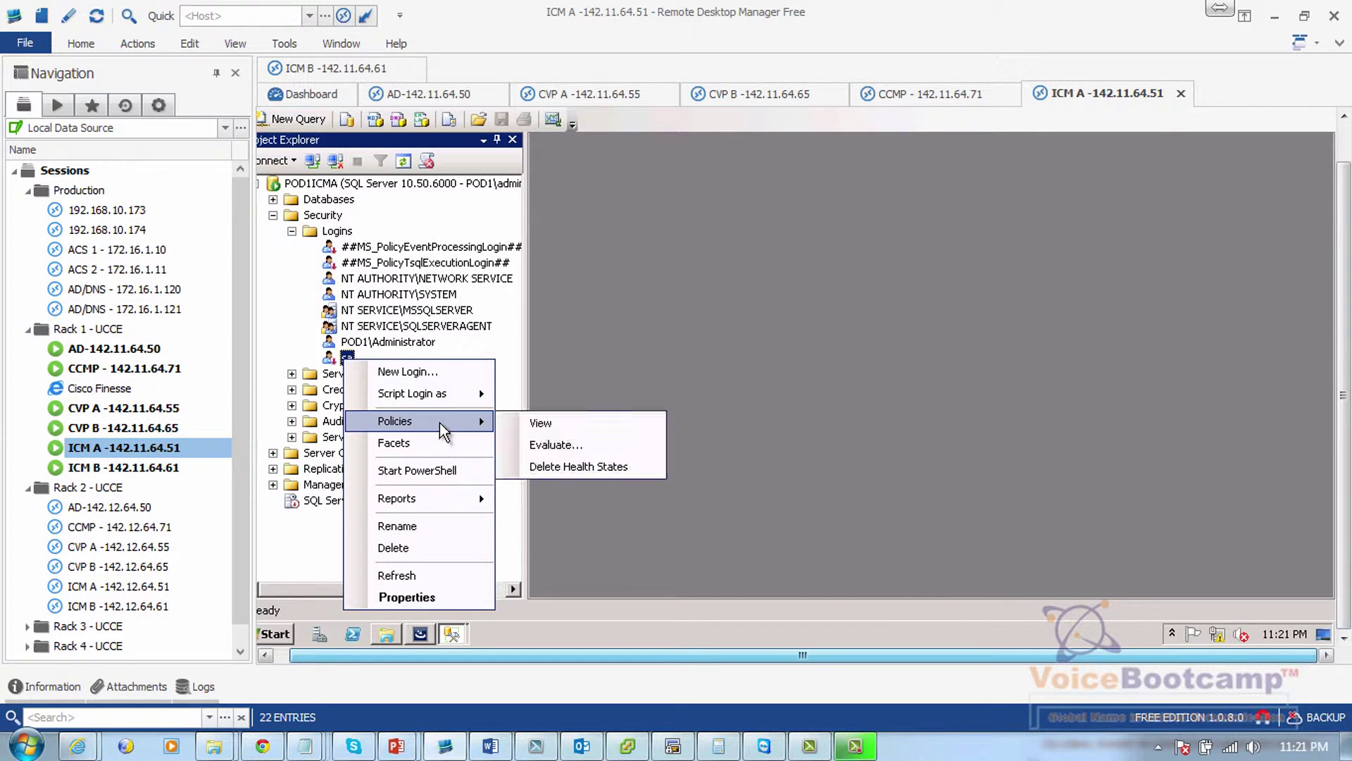
mouse_move(438, 403)
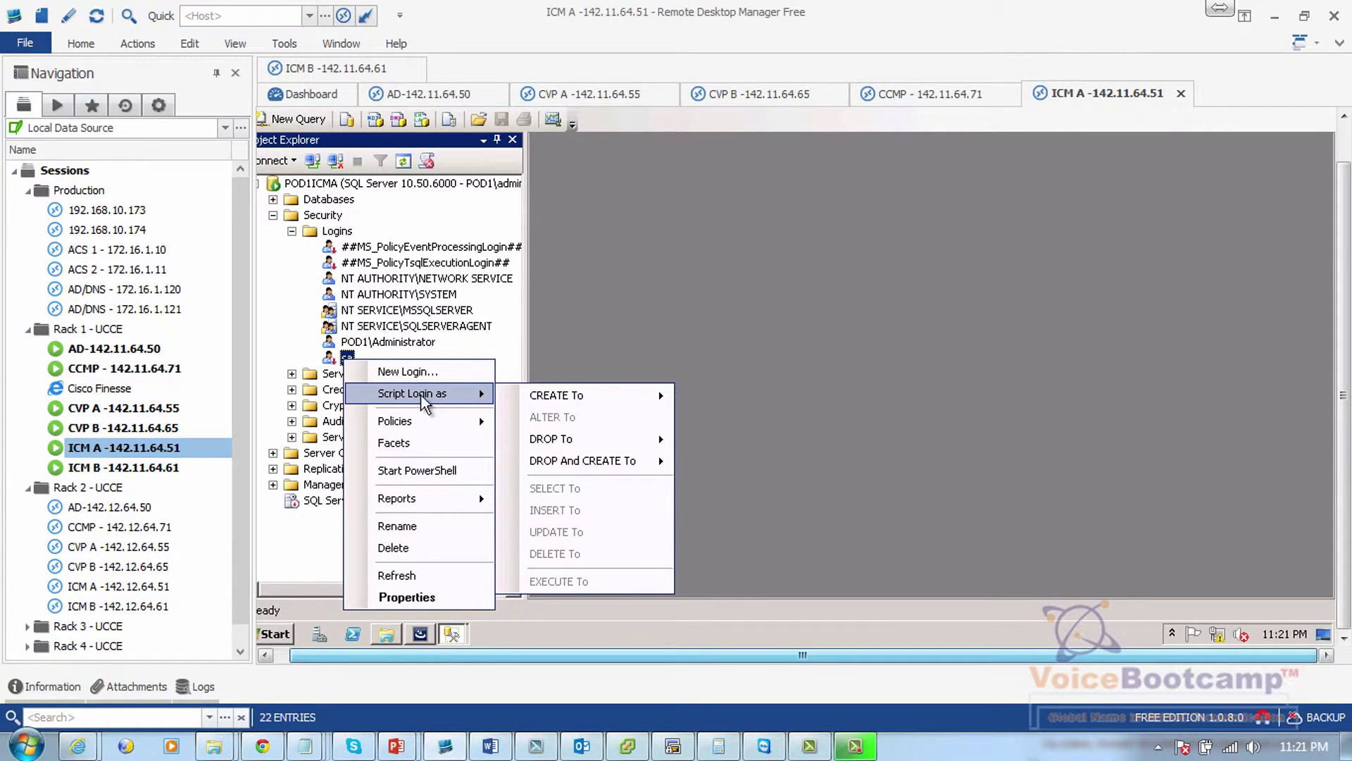
click(329, 366)
double_click(329, 363)
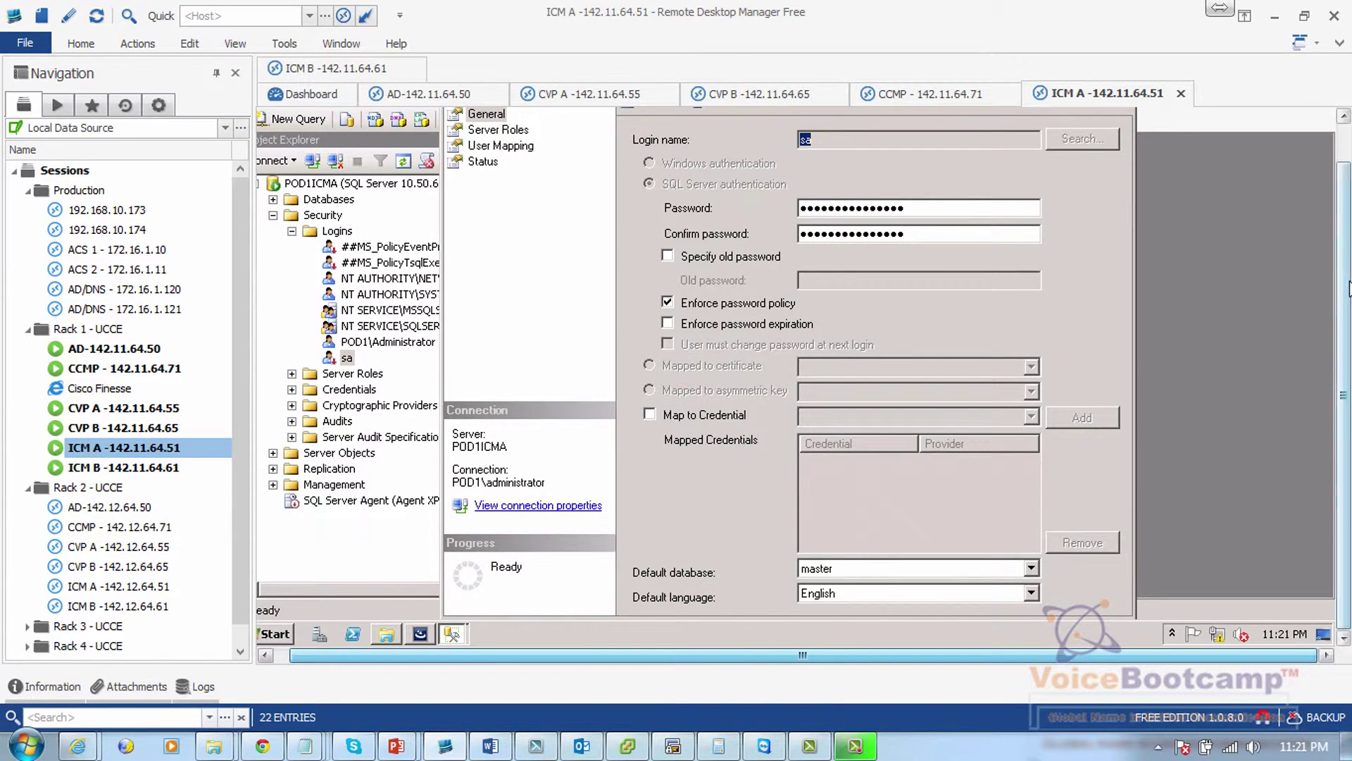
scroll(1345, 412, up, 2)
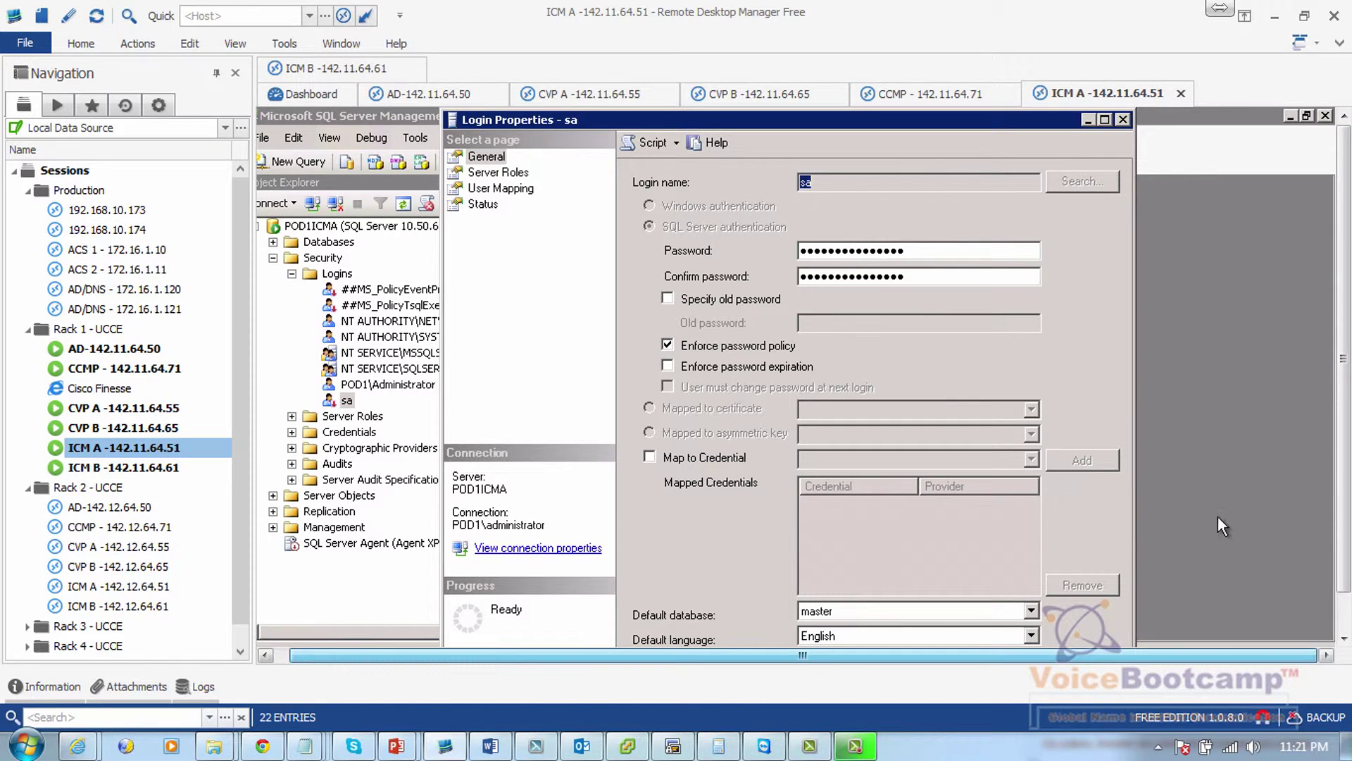
- Select the sa login's existing Password entry and type the new password over it
double_click(943, 251)
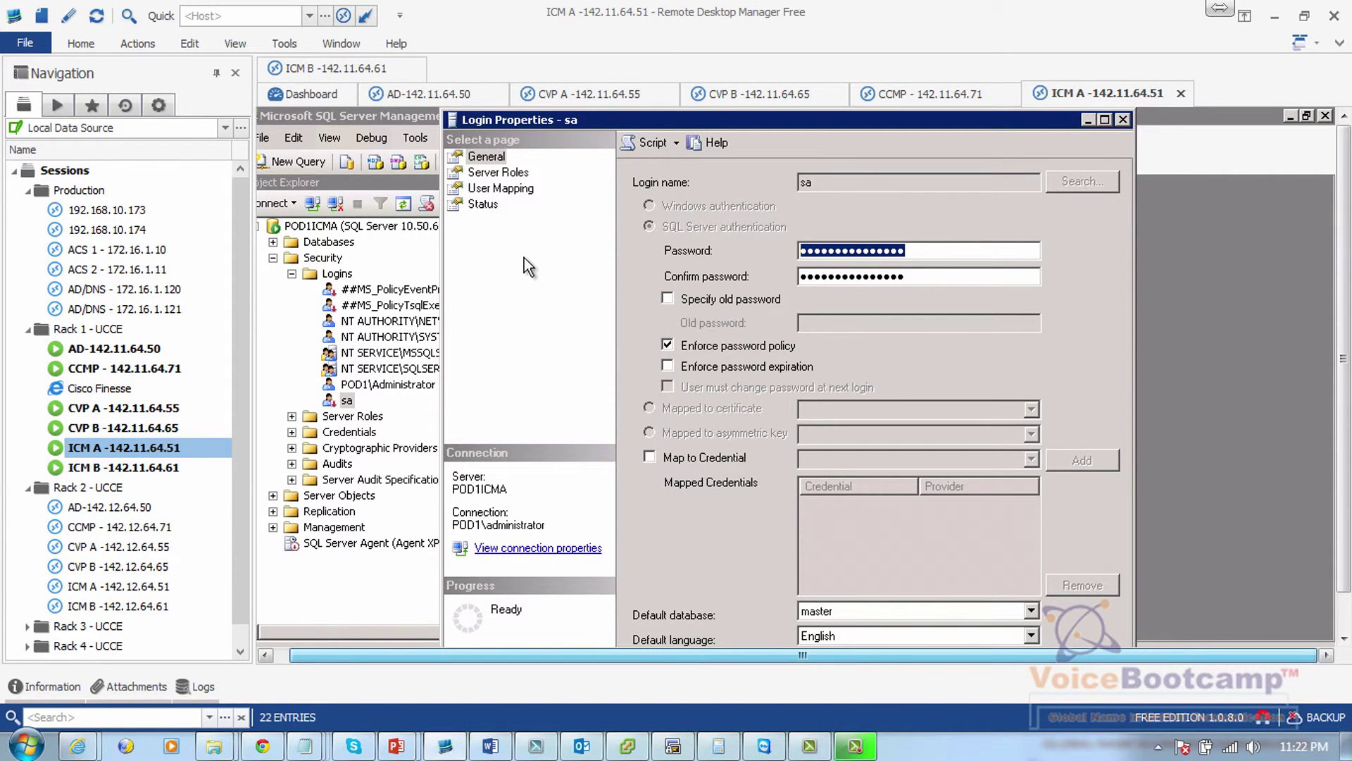
text(•••••••••••••)
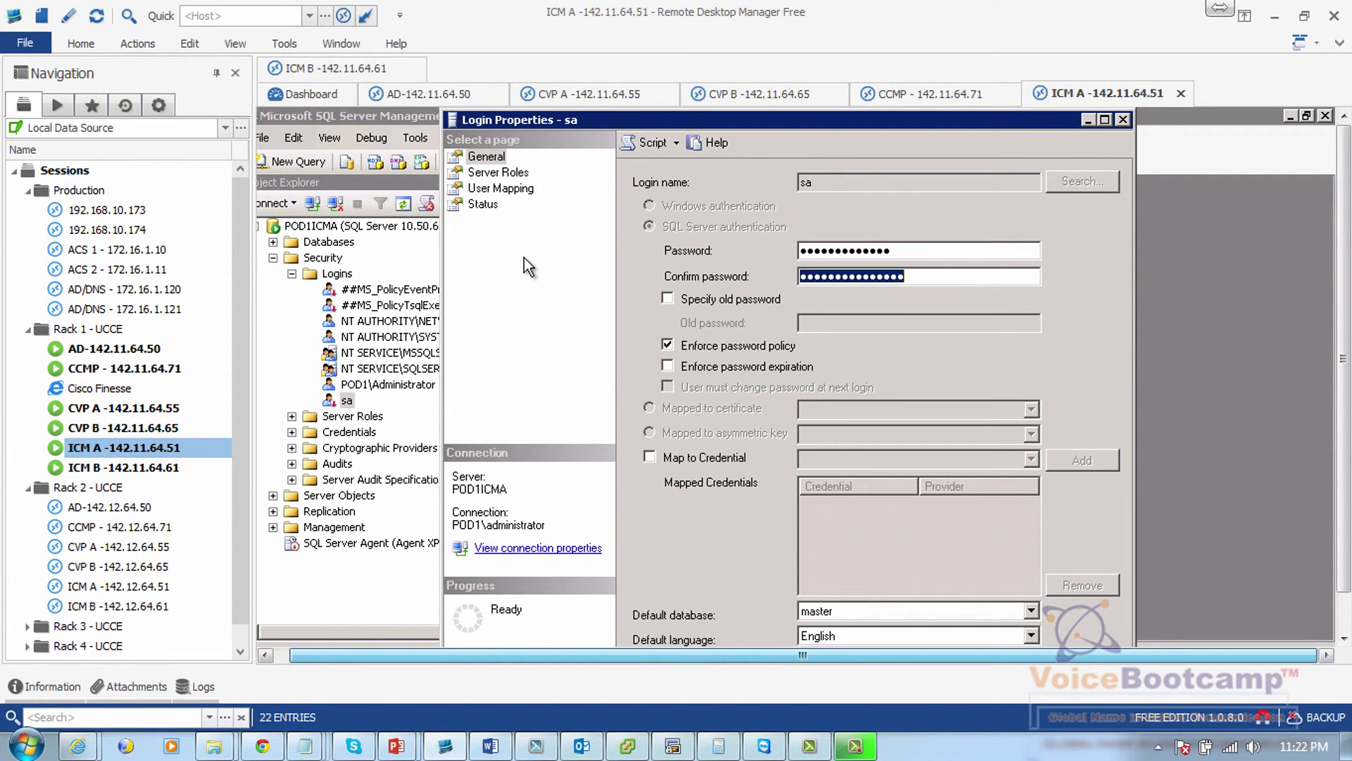